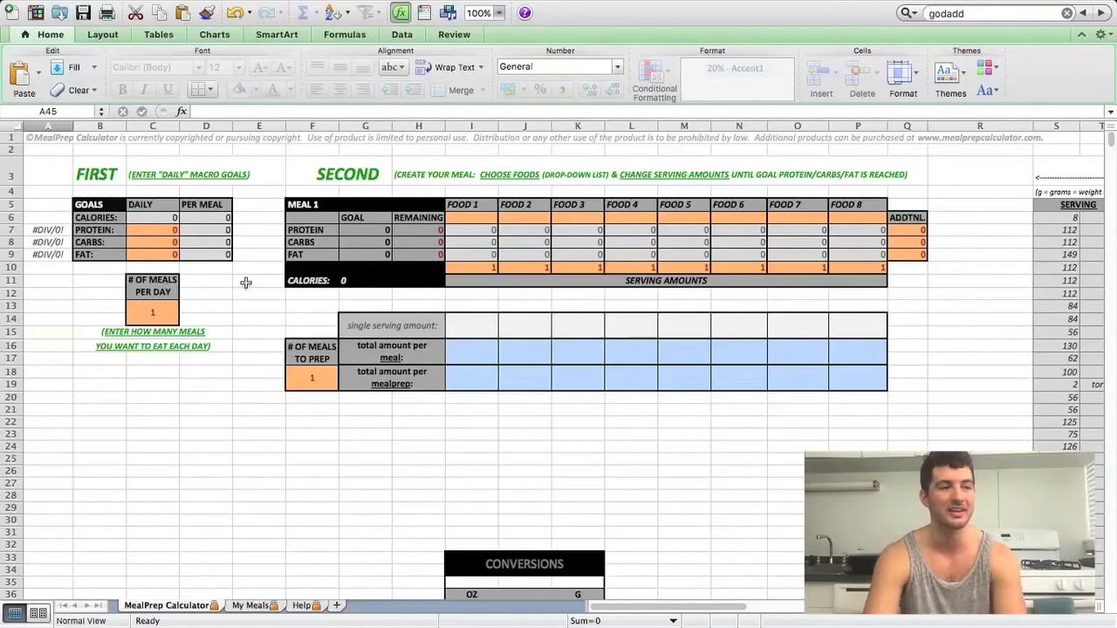
Enter daily goals of 400 protein, 300 carbs and 80 fat in C7:C9
left_click(165, 231)
type("400")
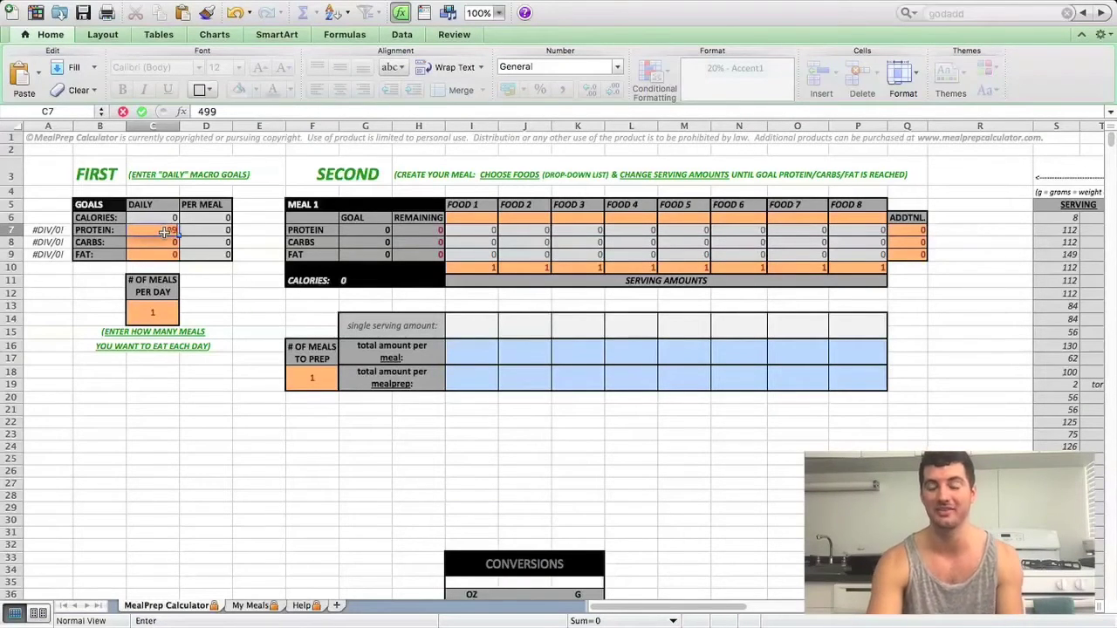
key("Return")
type("300")
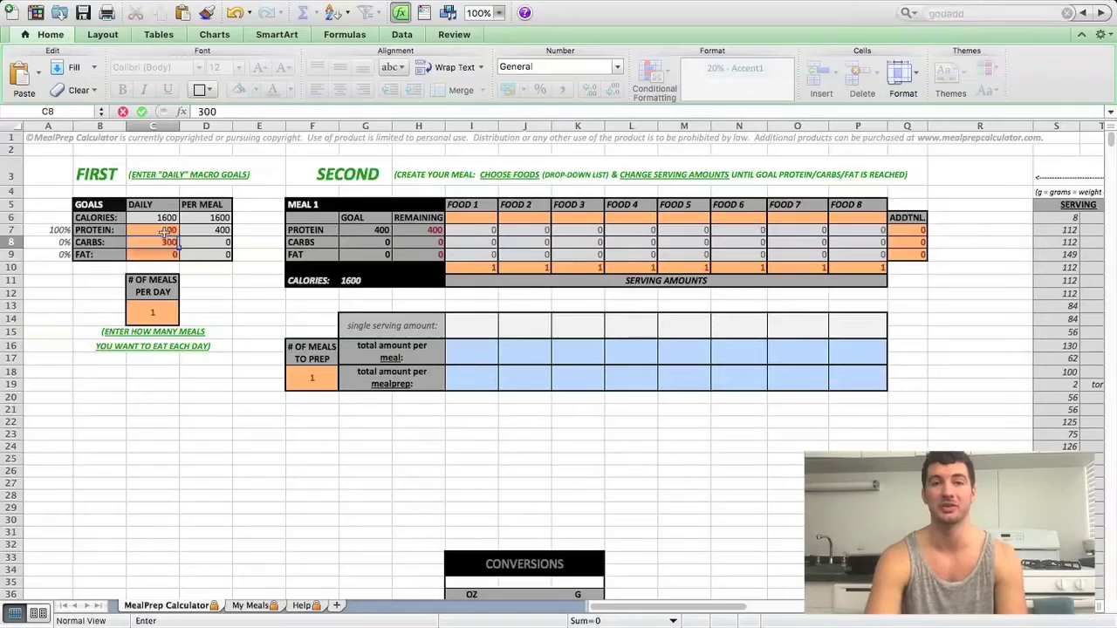
key("Return")
type("80")
key("Return")
Set meals per day to 4 in C13
left_click(155, 311)
type("4")
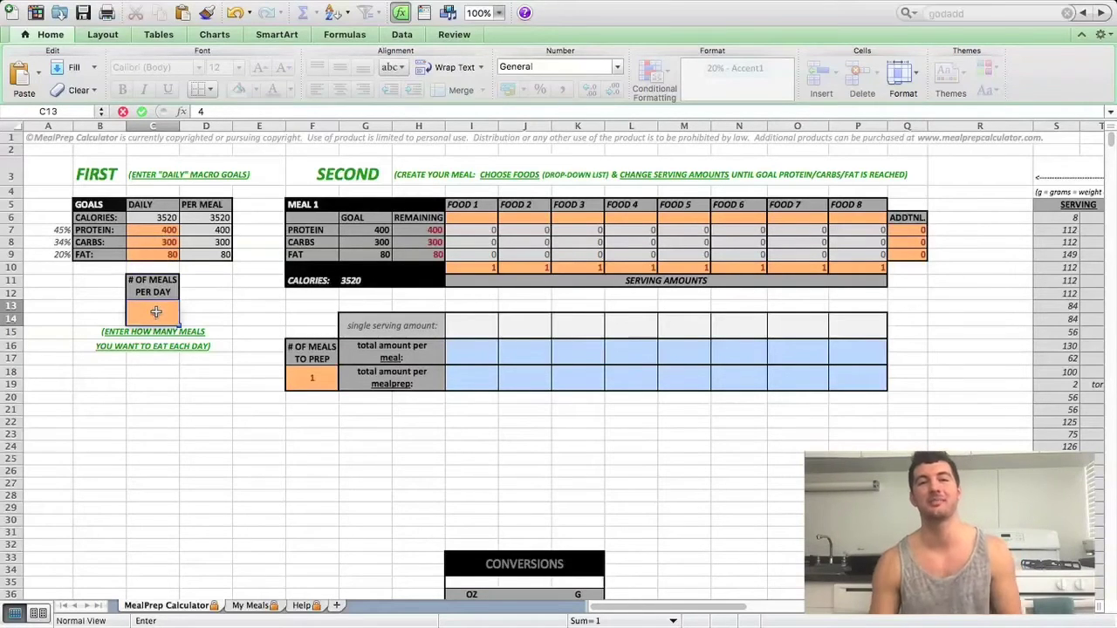
left_click(253, 308)
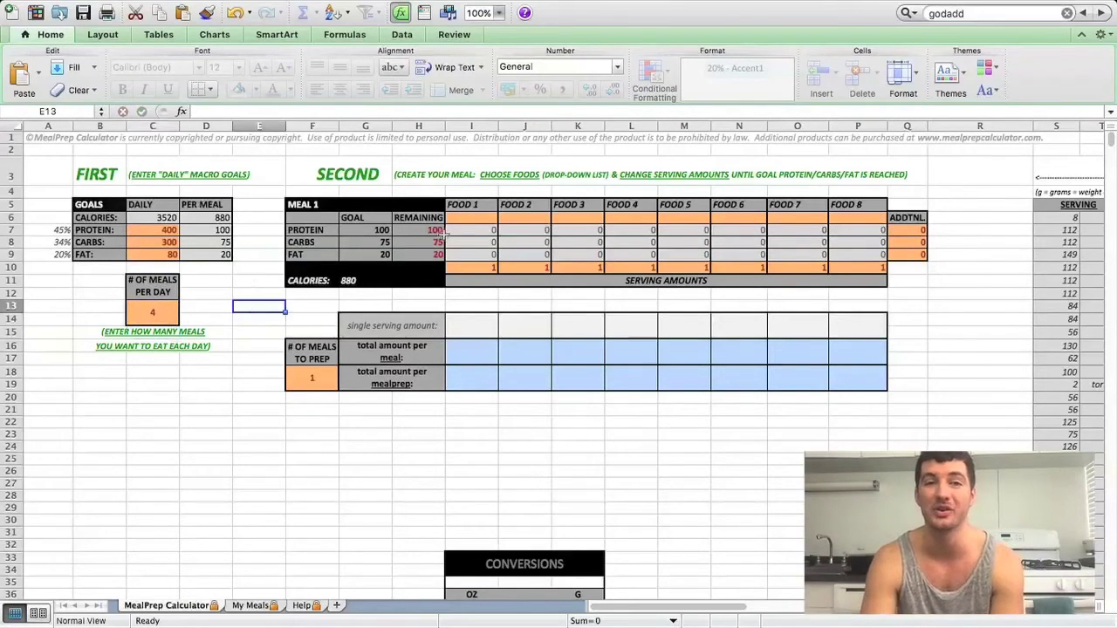
left_click(218, 593)
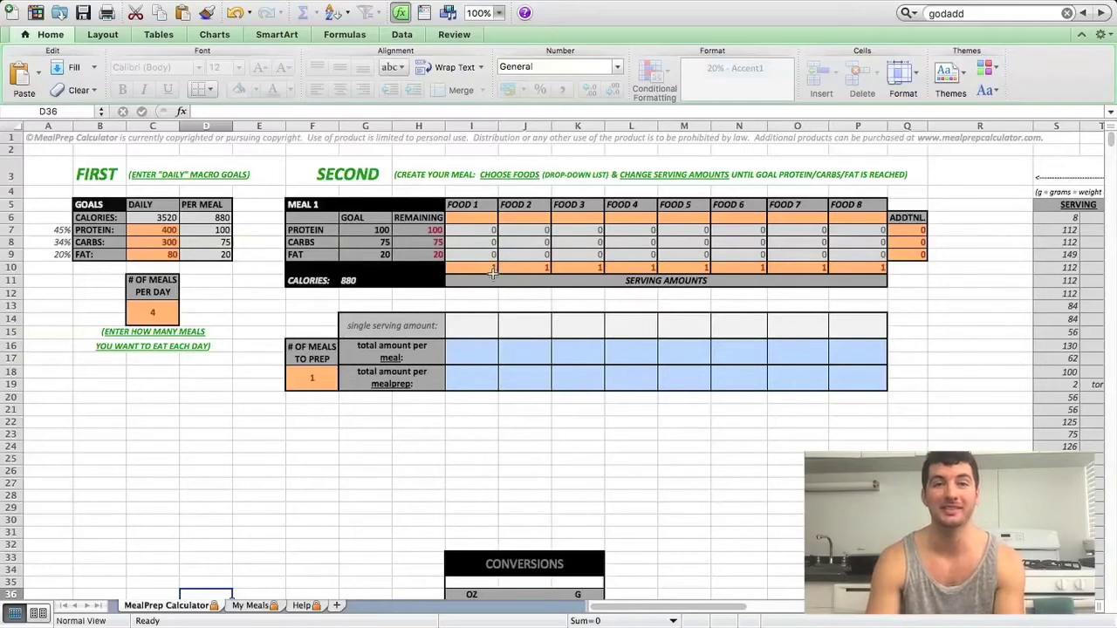
Choose Chicken Breast (raw) and Rice, brown (raw) as Meal 1's first two foods
left_click(478, 217)
left_click(505, 217)
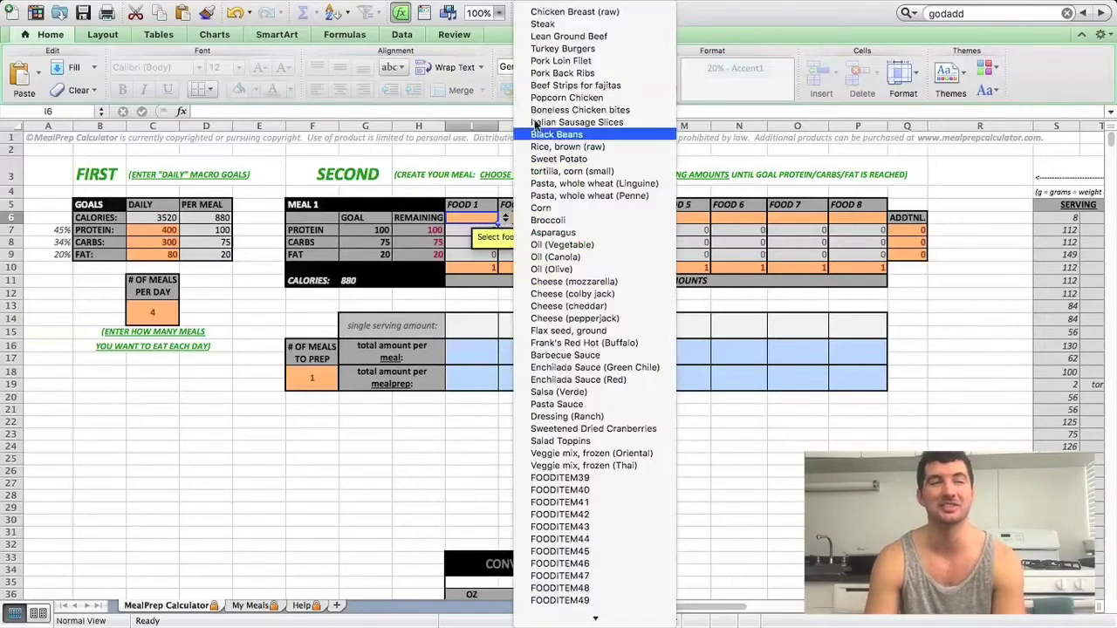
left_click(562, 13)
left_click(541, 220)
left_click(558, 217)
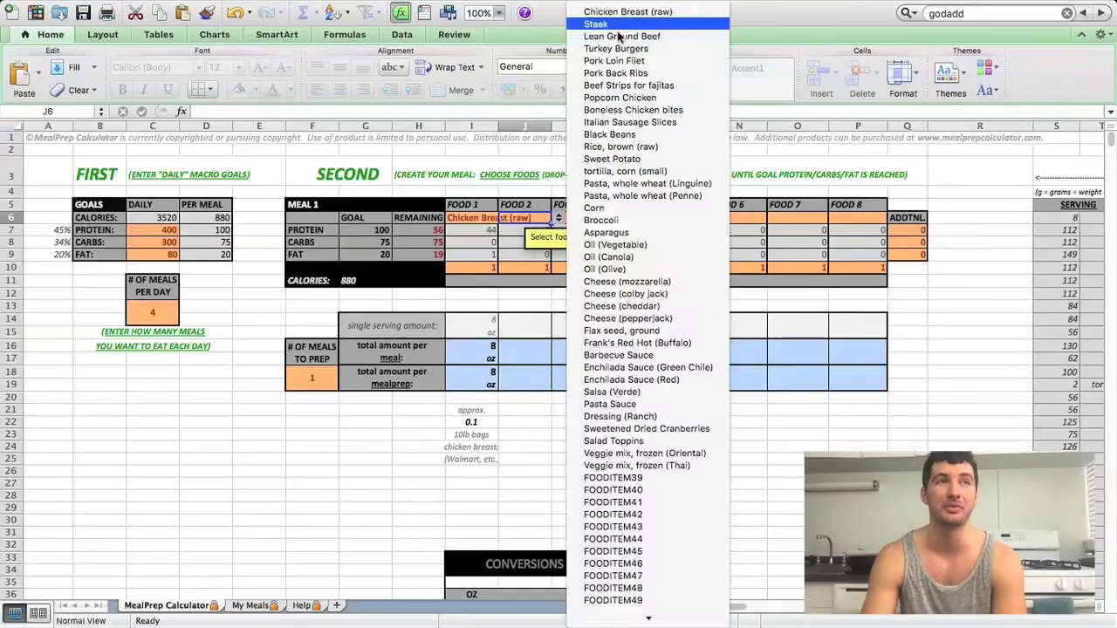
left_click(616, 146)
Choose Sweet Potato and Broccoli as Meal 1's third and fourth foods
left_click(578, 217)
left_click(612, 218)
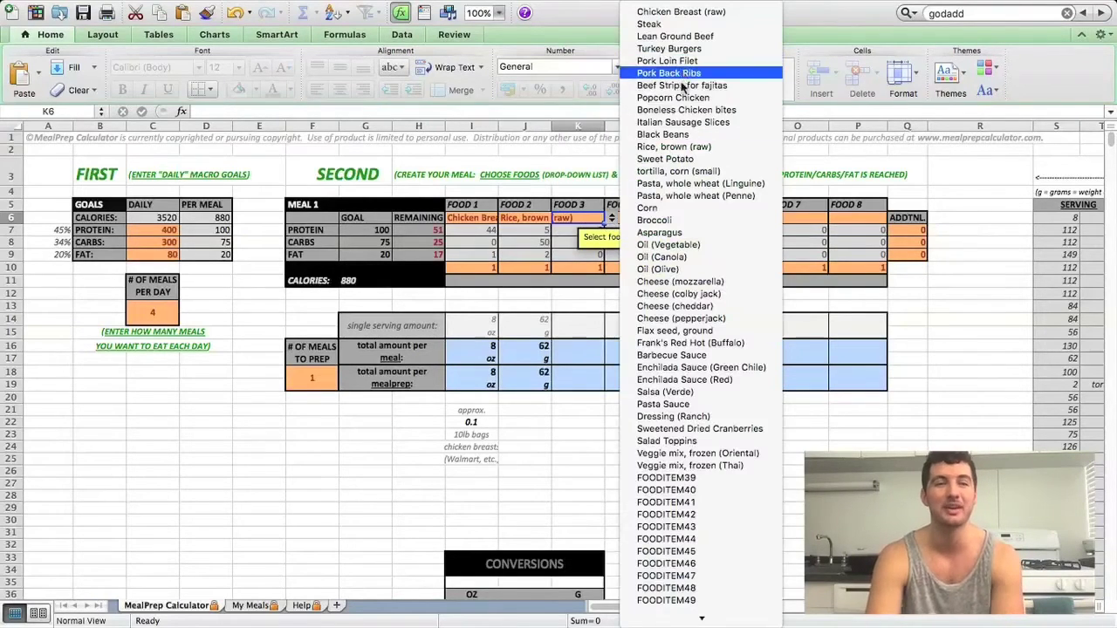
left_click(672, 159)
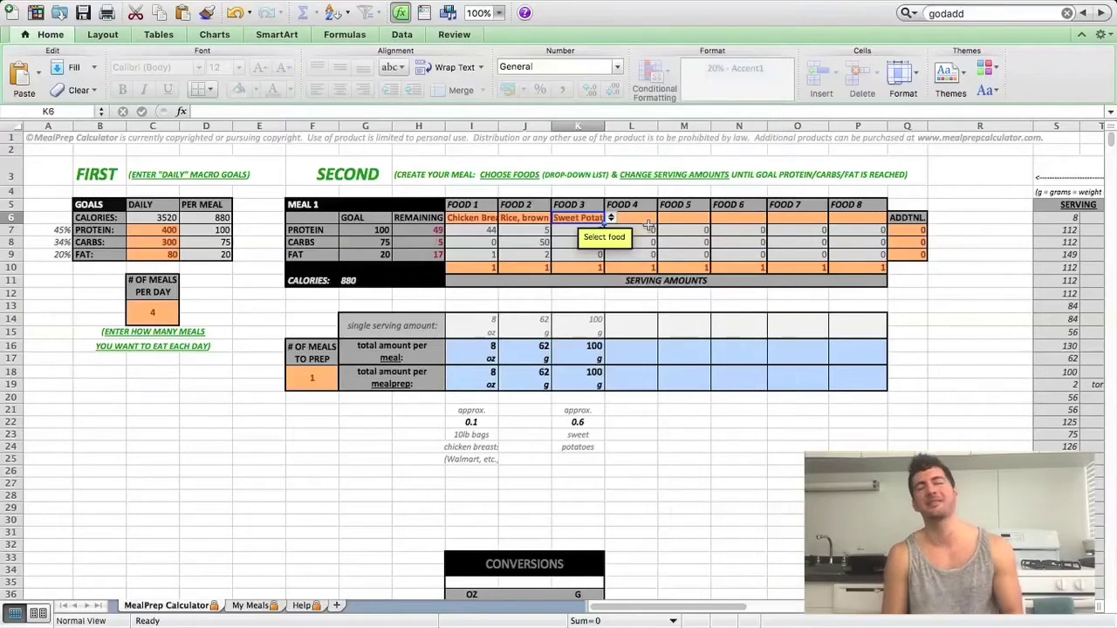
left_click(647, 219)
left_click(665, 217)
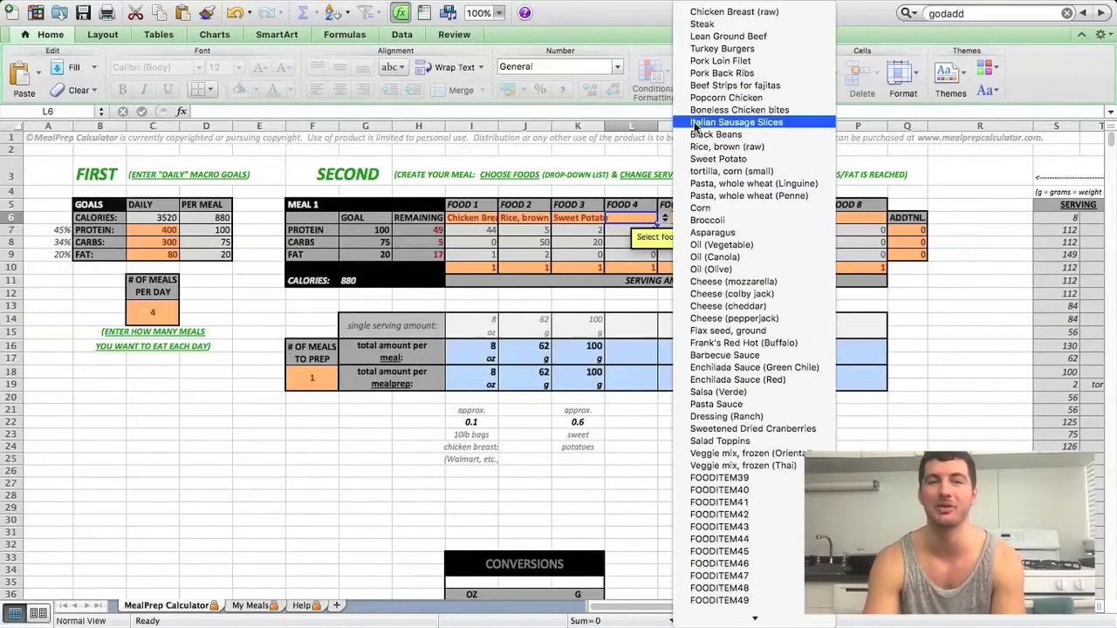
left_click(703, 220)
left_click(426, 305)
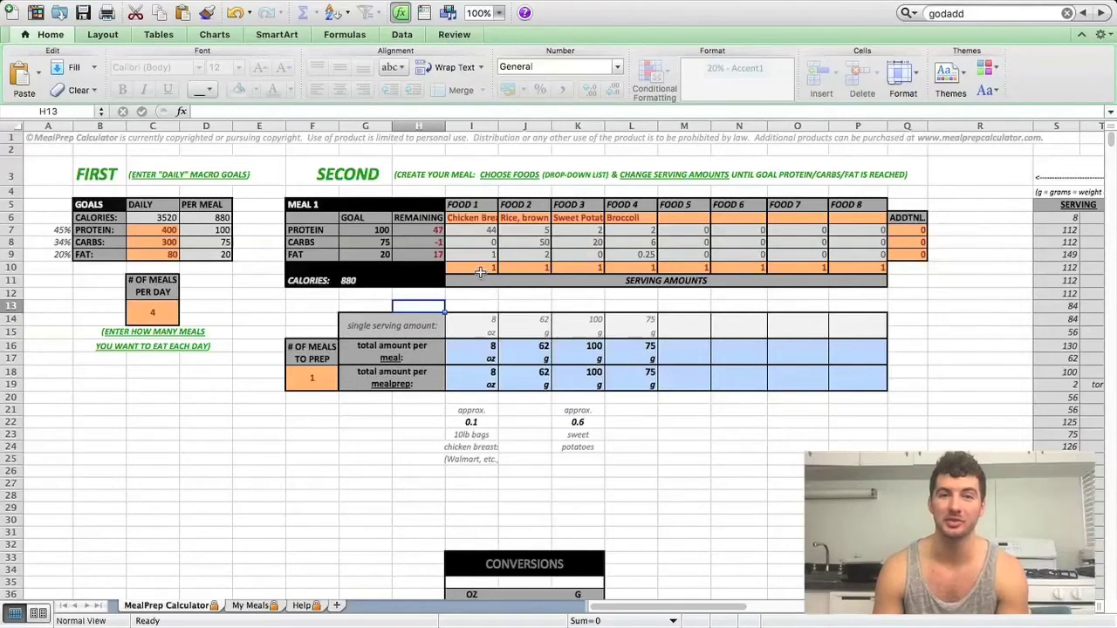
Set Meal 1 servings to 2 for chicken breast and 1.5 for broccoli
left_click(480, 268)
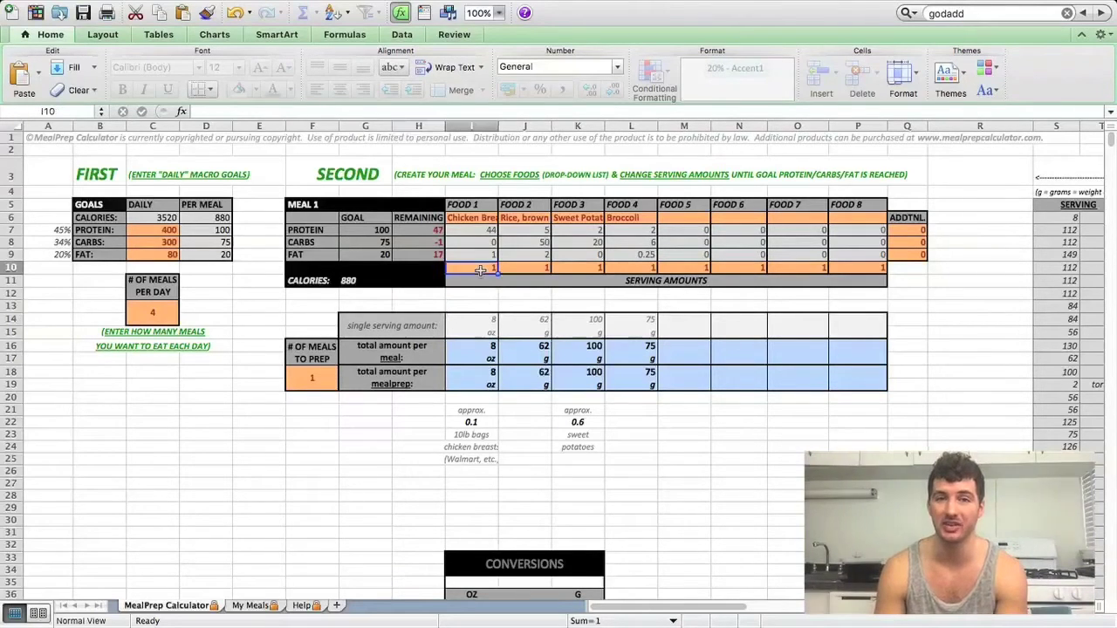
type("2")
key("Return")
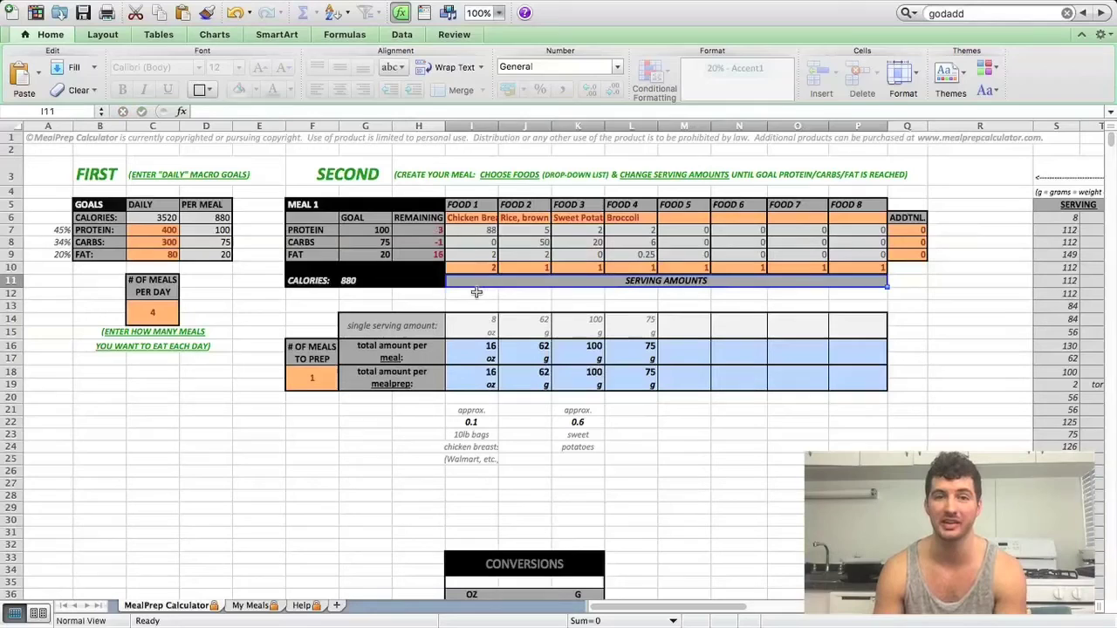
left_click(485, 268)
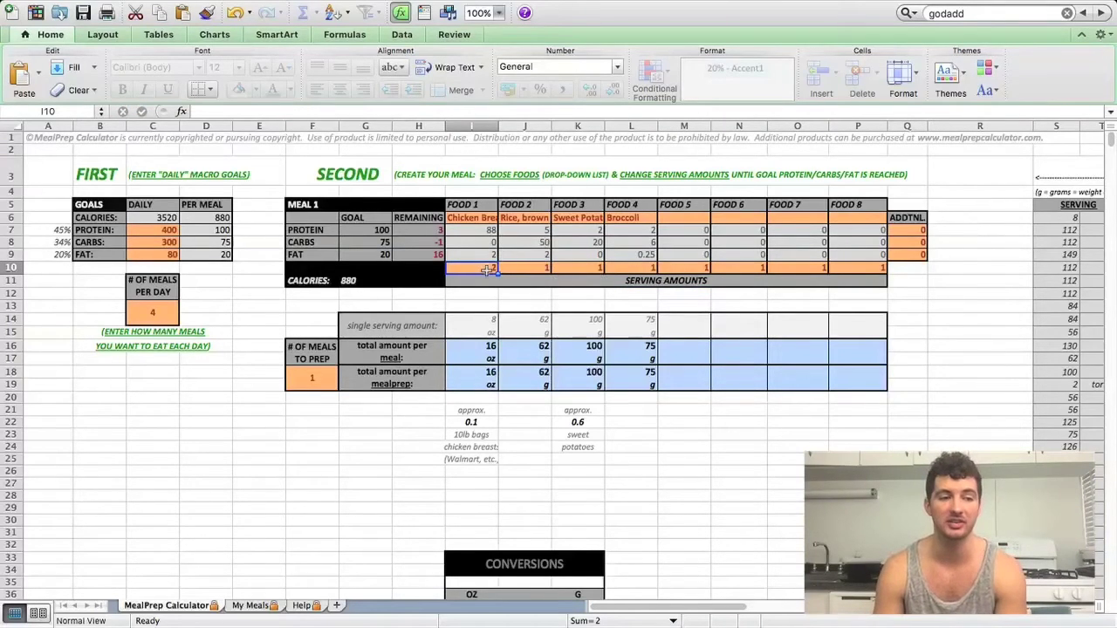
left_click(532, 270)
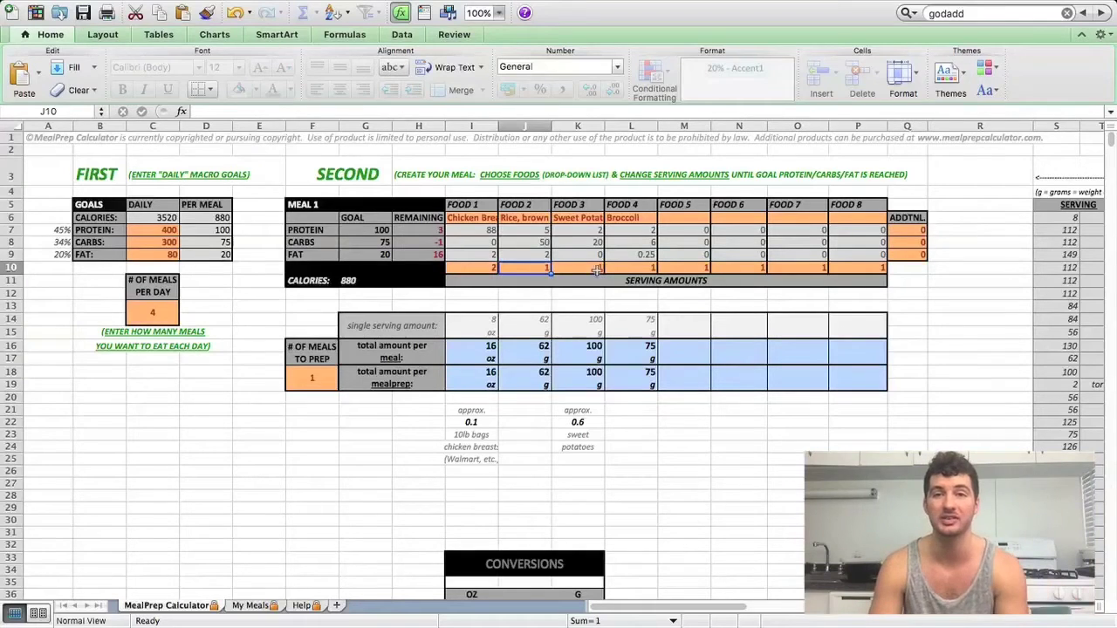
left_click(621, 268)
type("1.5")
key("Return")
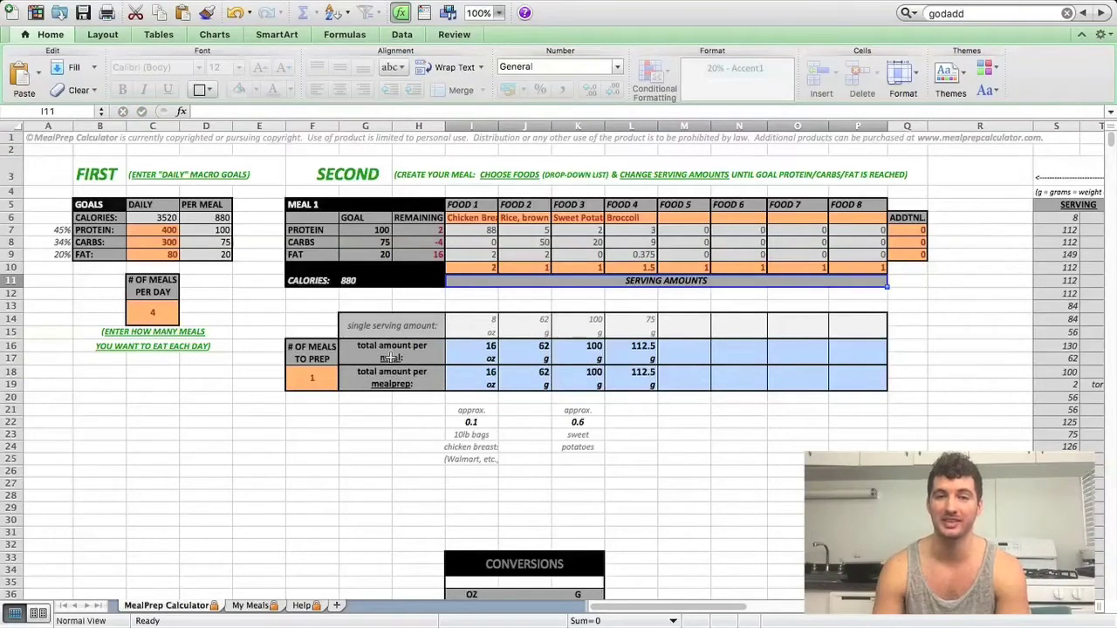
Enter 15 as the number of meals to prep in F18
left_click(309, 384)
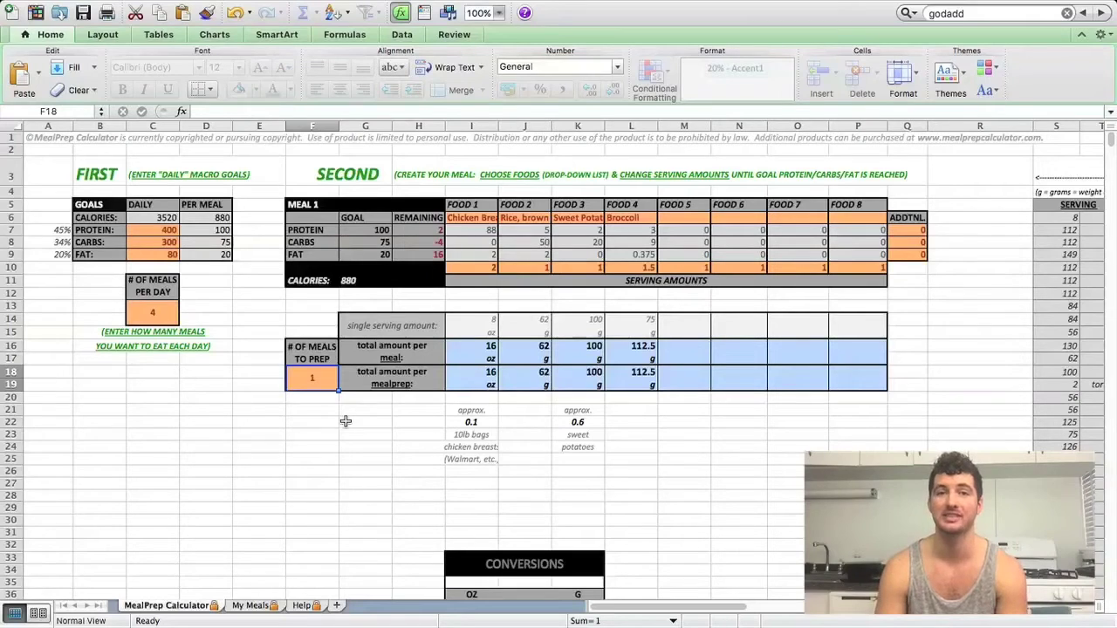
type("15")
key("Return")
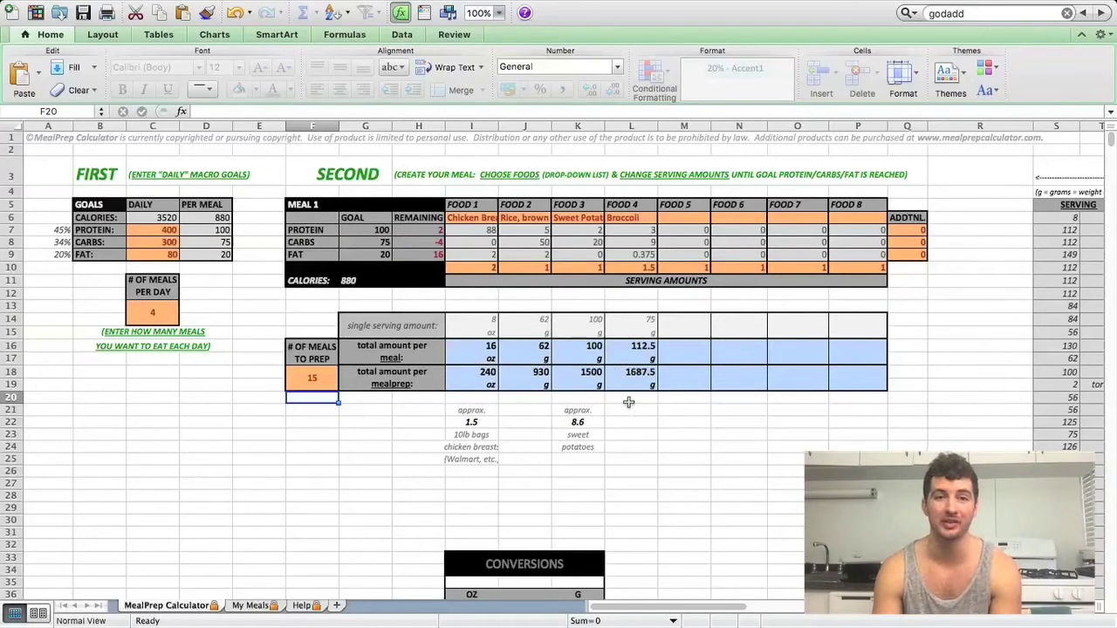
Rename food 27 in ADD NEW FOODS HERE from 'Flax seed, ground' to 'Almonds' in AE14
scroll(660, 408, "right", 3)
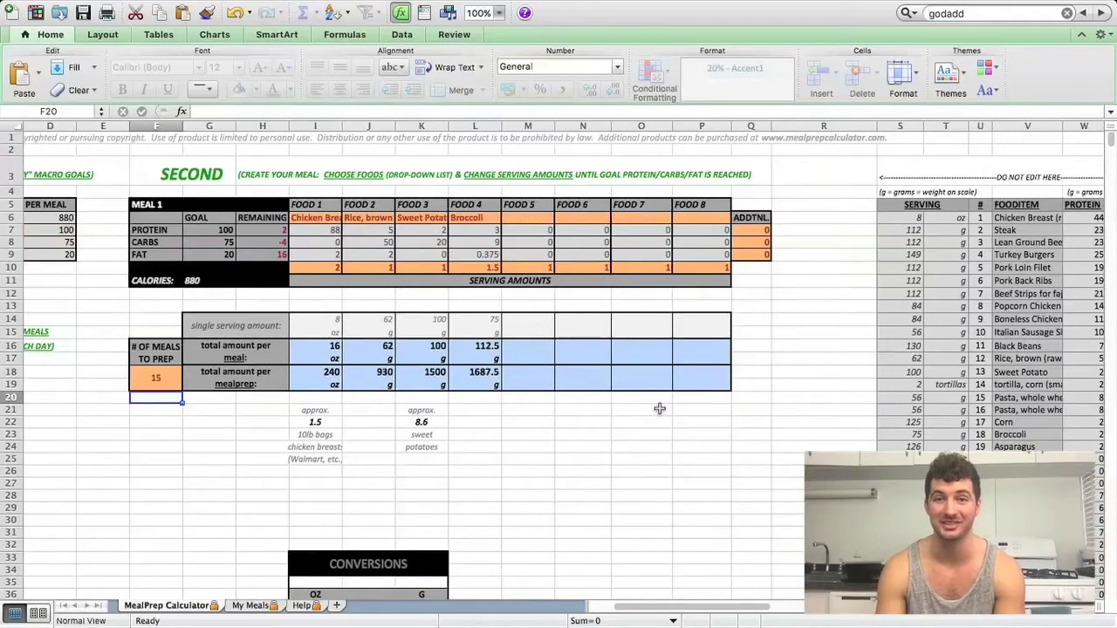
scroll(660, 408, "right", 9)
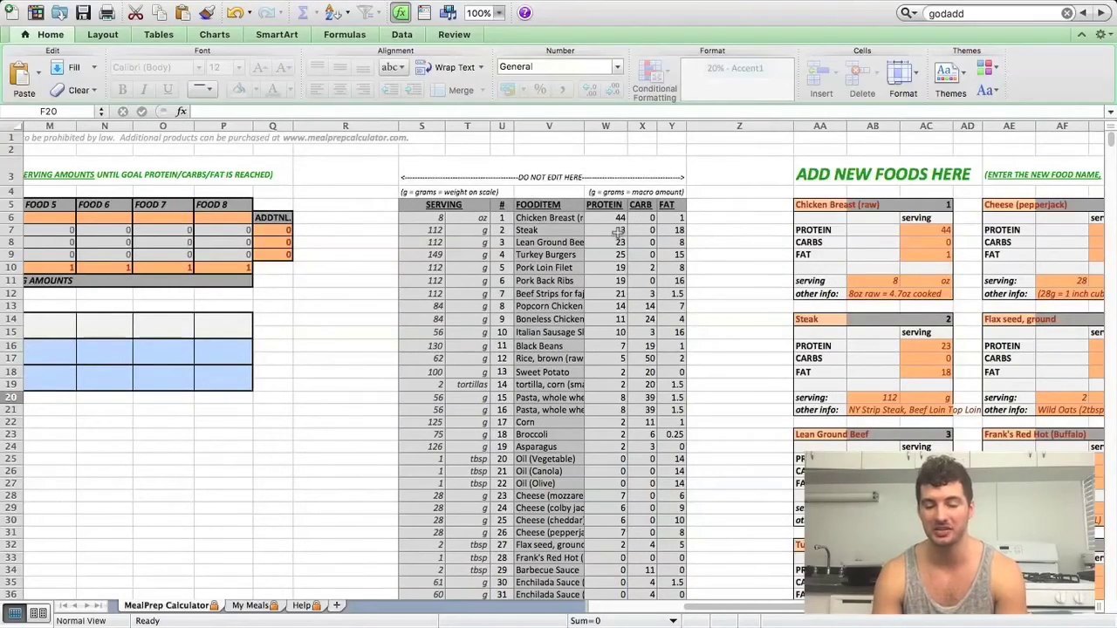
scroll(617, 230, "right", 15)
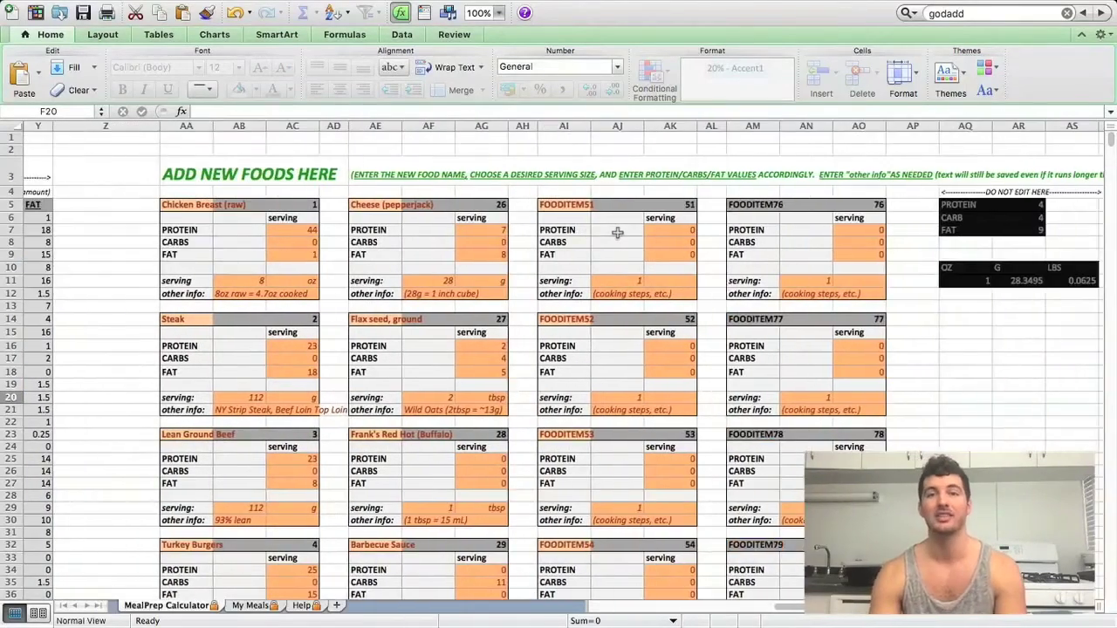
scroll(617, 229, "left", 3)
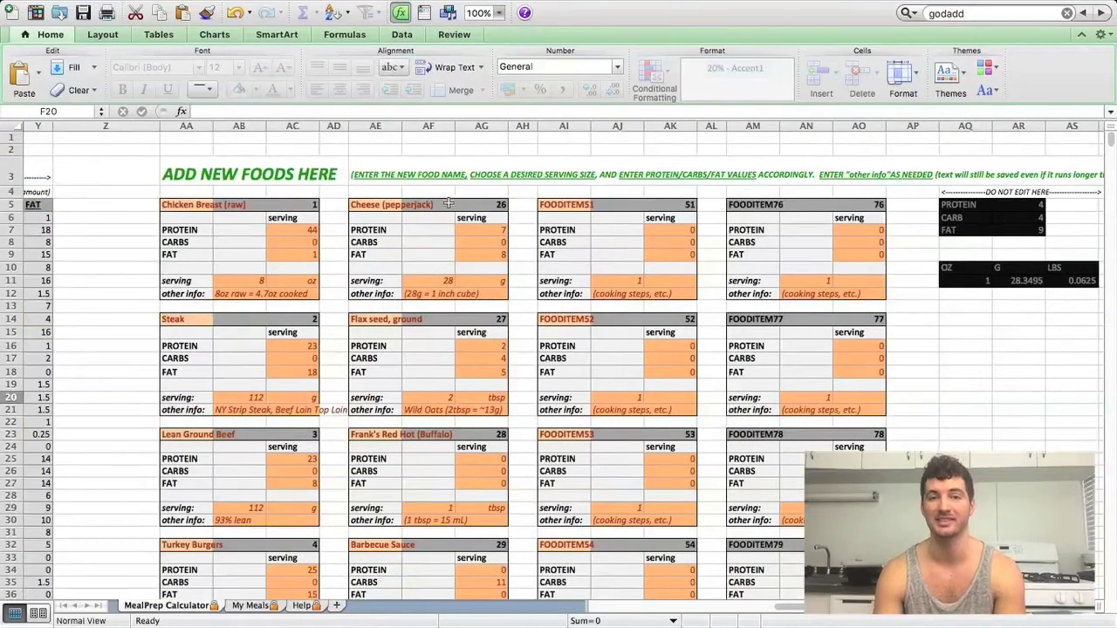
left_click(367, 318)
type("Almonds")
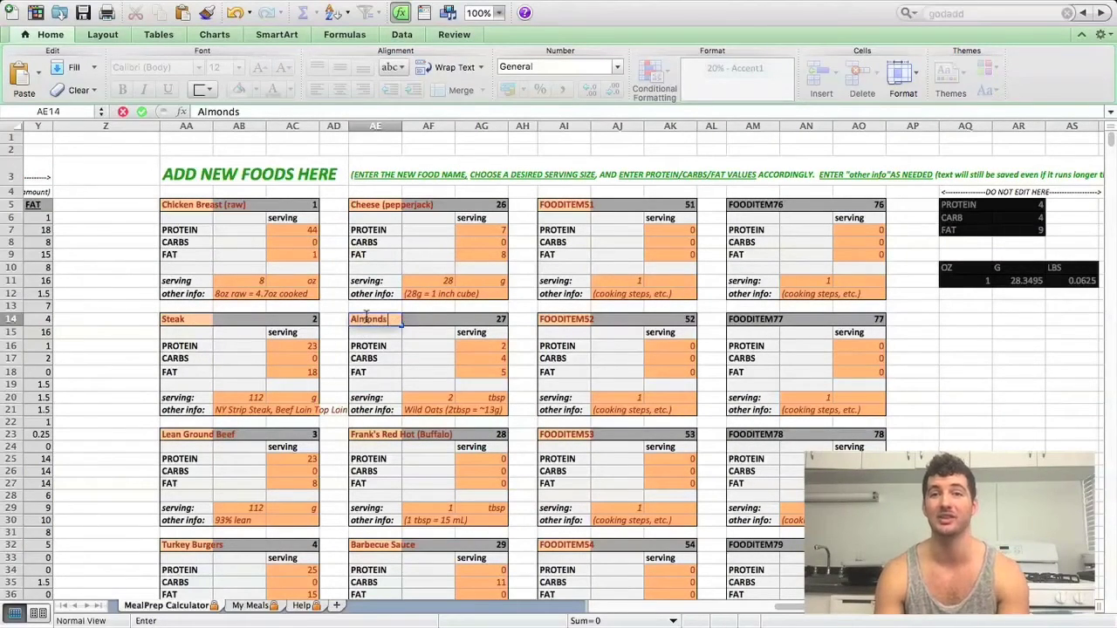
key("Return")
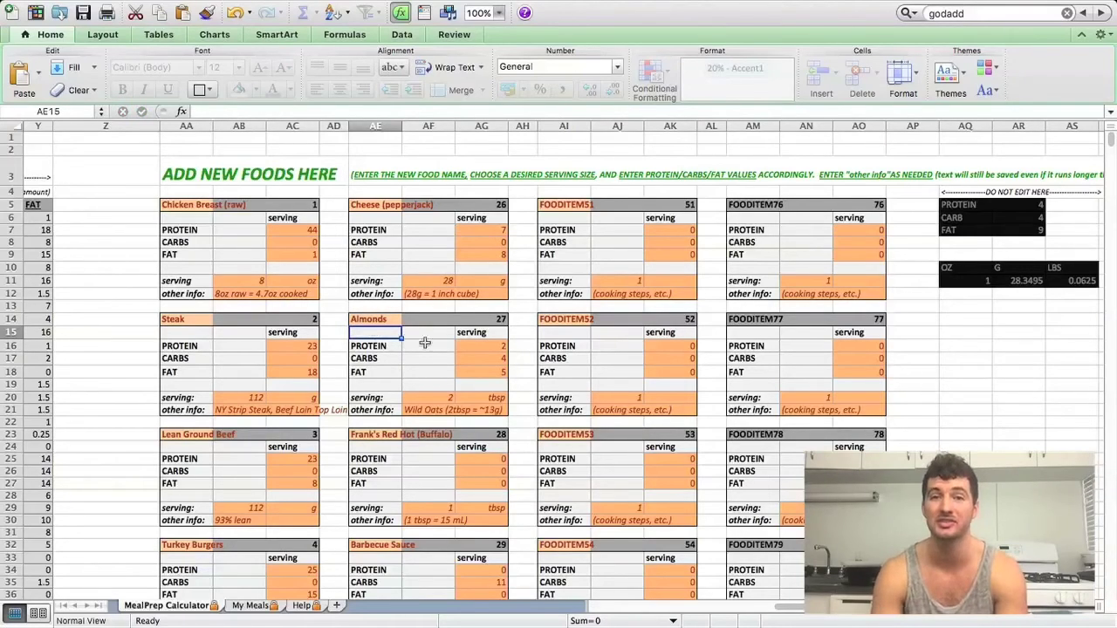